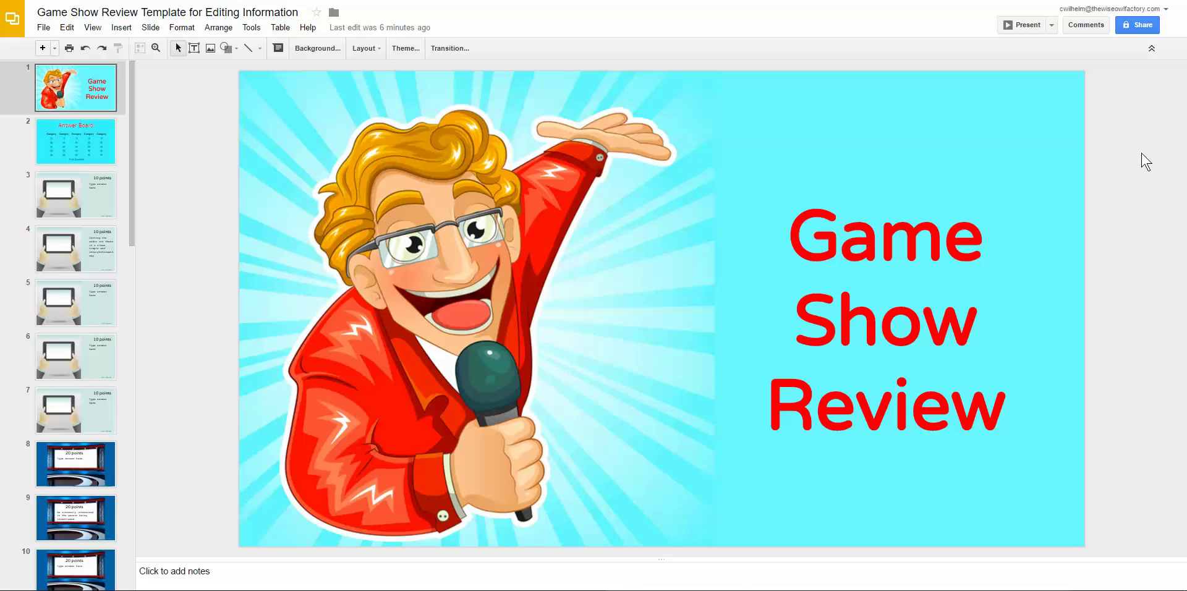
pyautogui.click(38, 147)
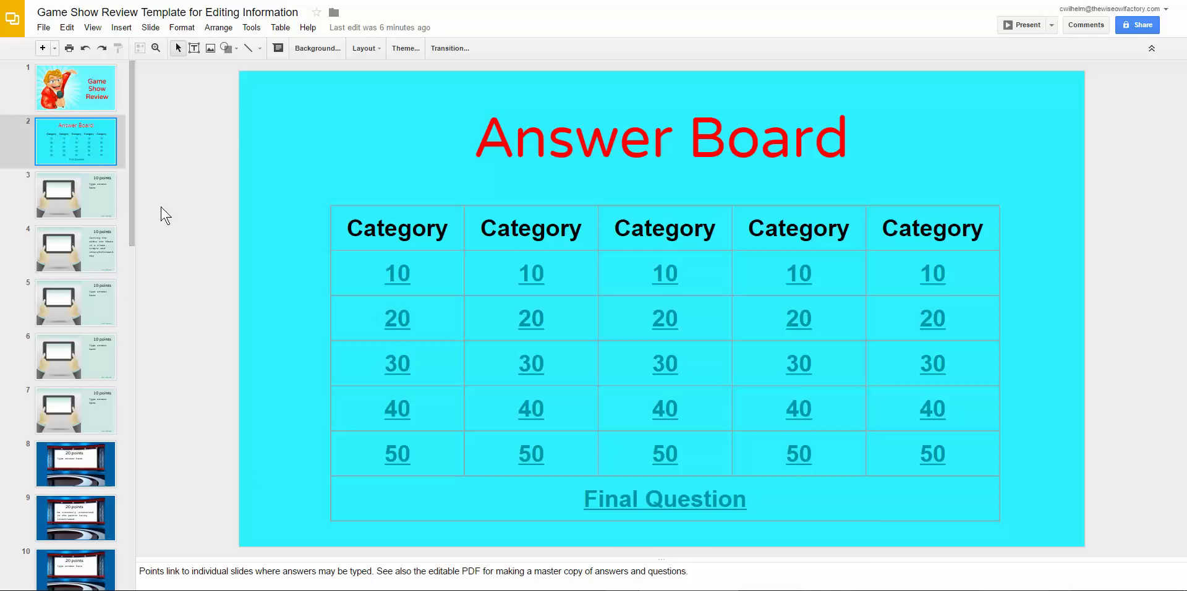
pyautogui.click(76, 194)
pyautogui.click(95, 459)
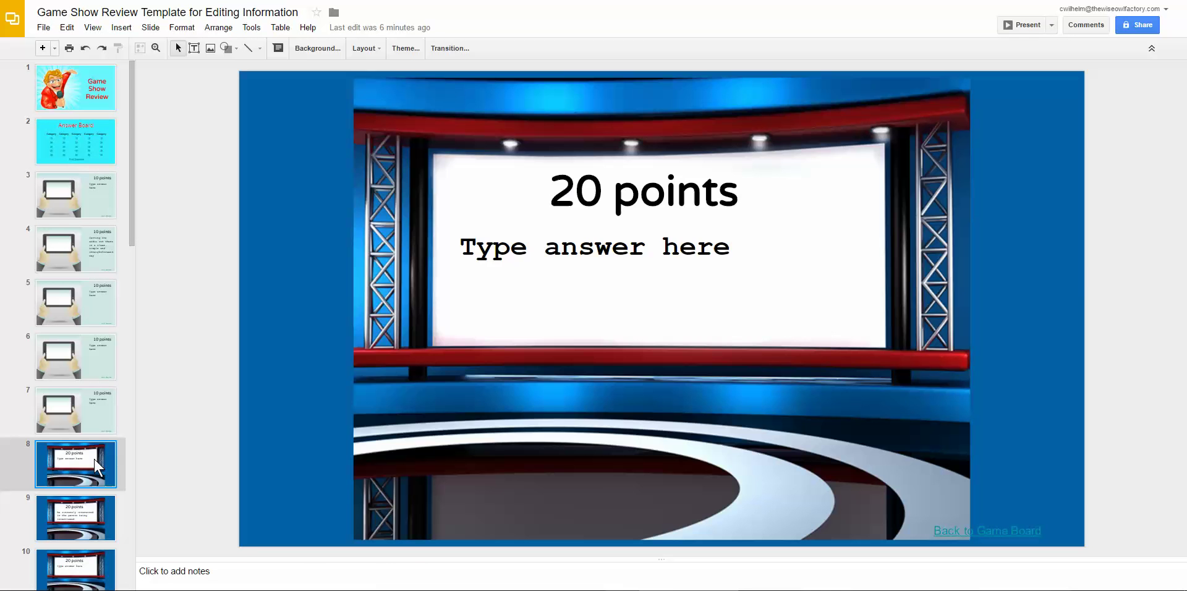
pyautogui.click(86, 143)
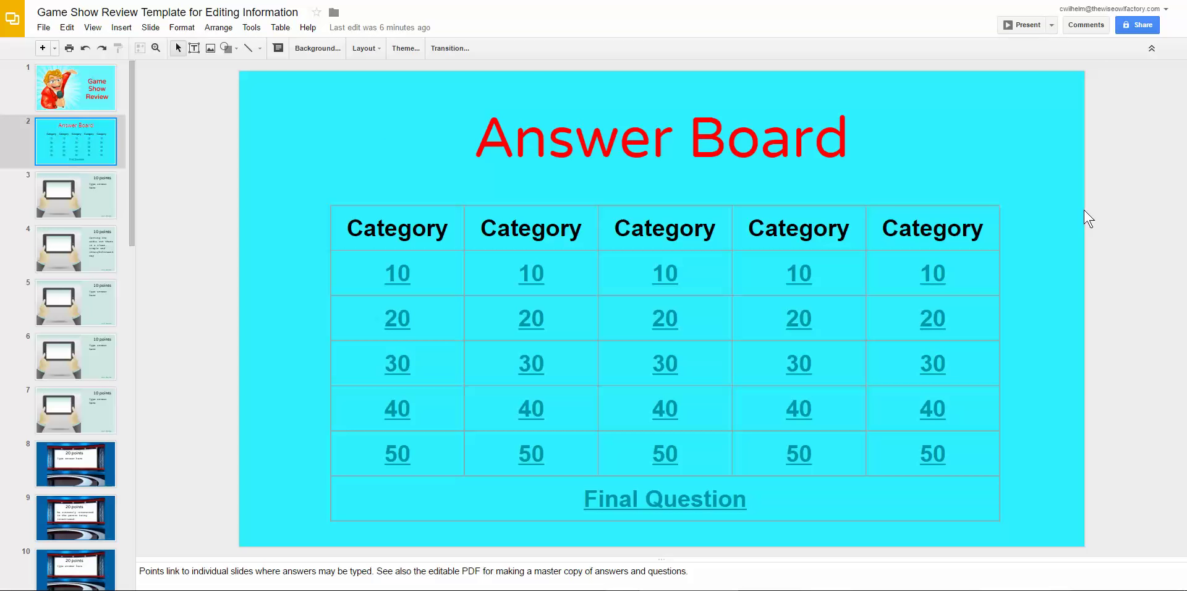
pyautogui.click(976, 232)
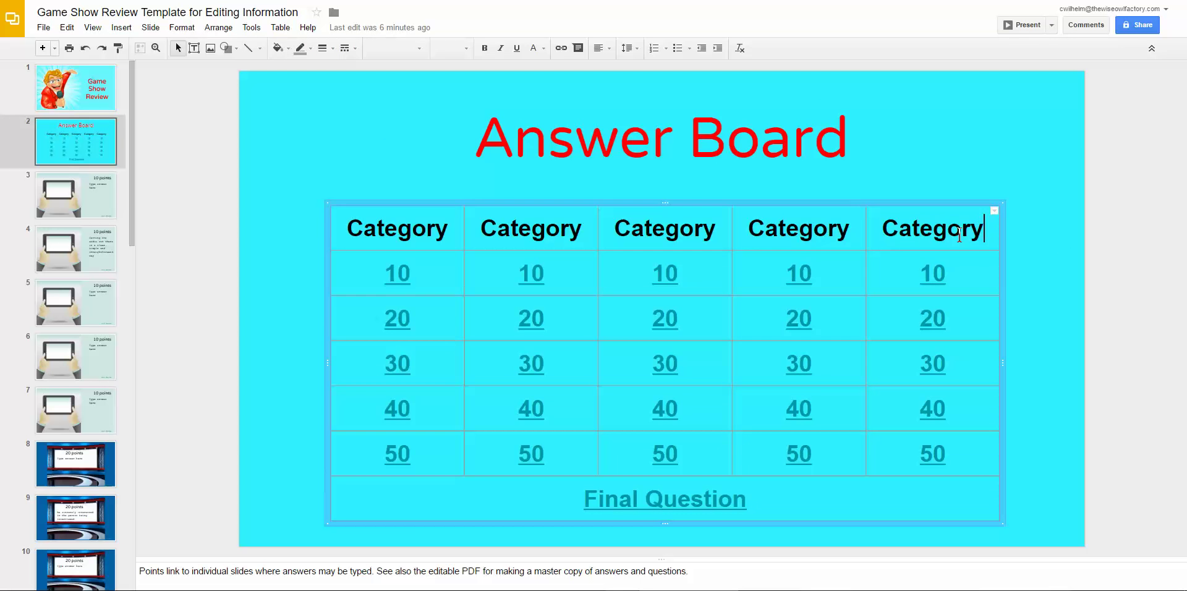
pyautogui.moveTo(983, 230); pyautogui.dragTo(886, 232)
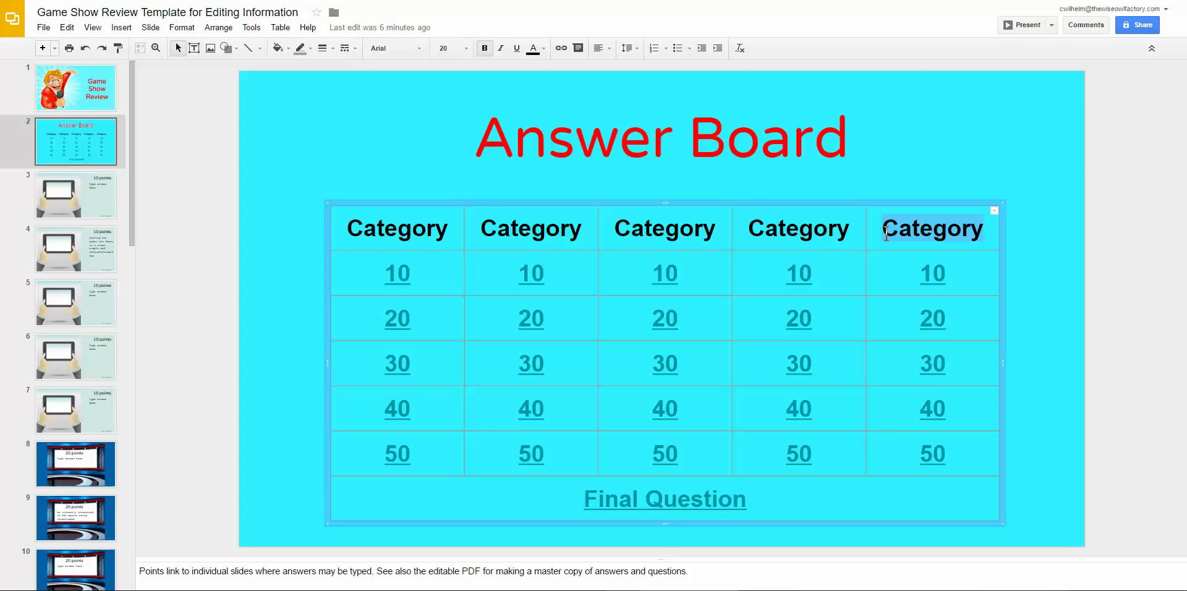
pyautogui.write('Po')
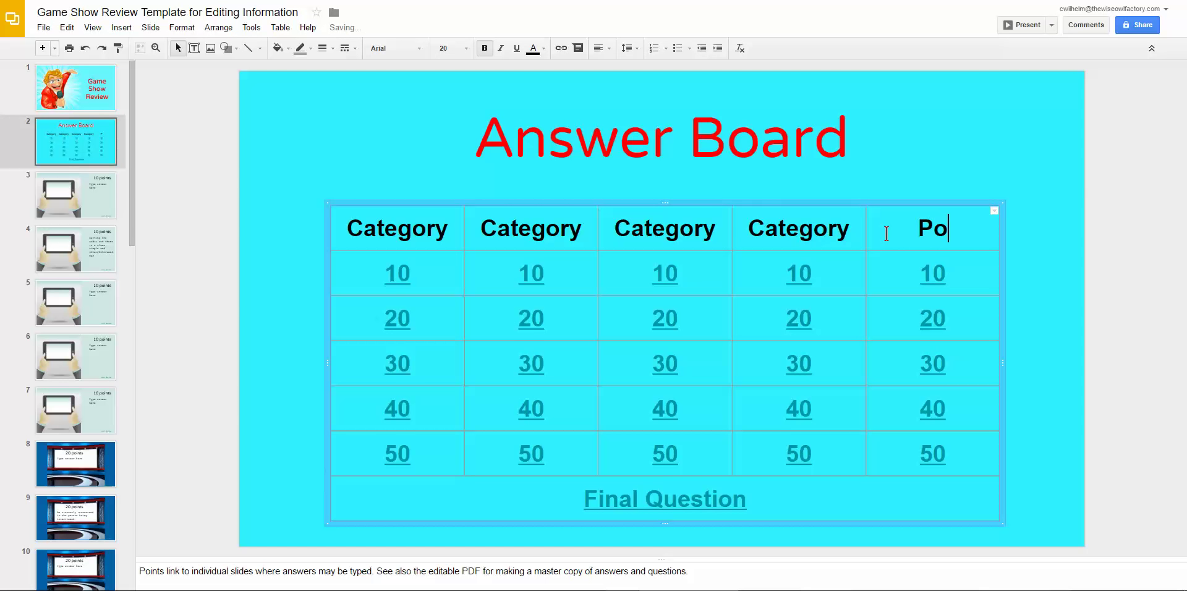
pyautogui.write('dcasting')
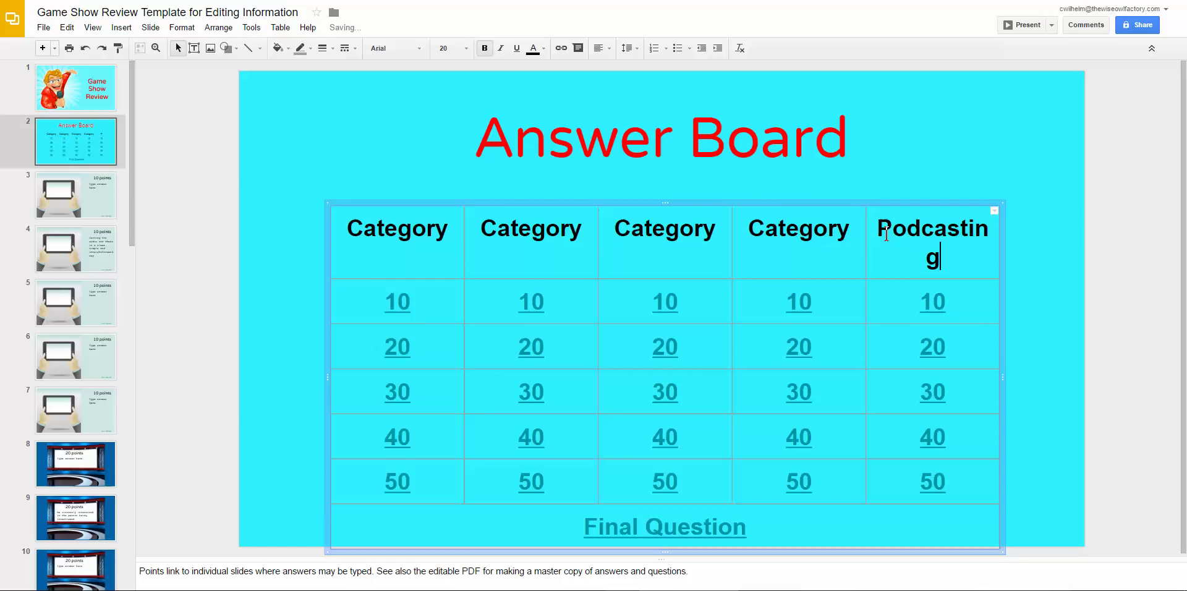
pyautogui.moveTo(940, 259); pyautogui.dragTo(870, 228)
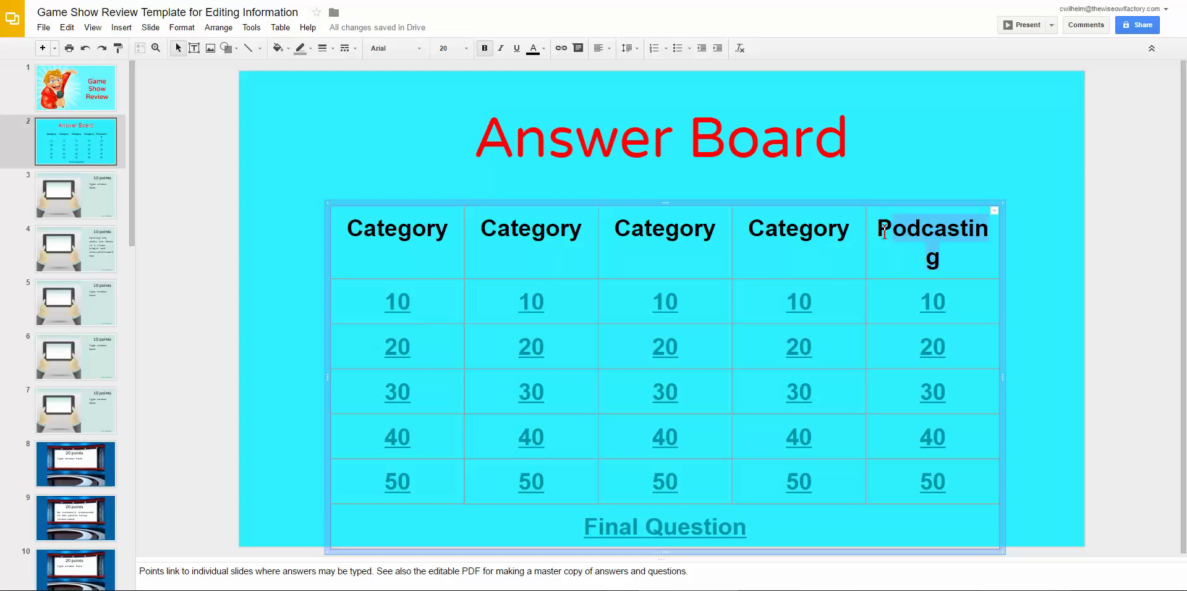
pyautogui.click(467, 48)
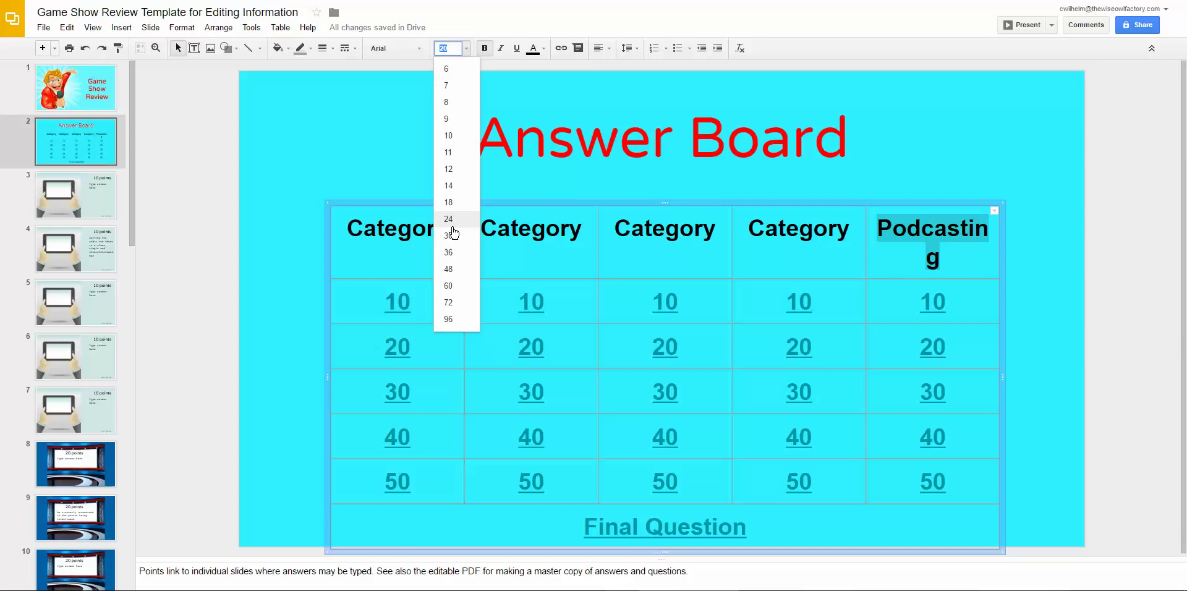
pyautogui.click(458, 206)
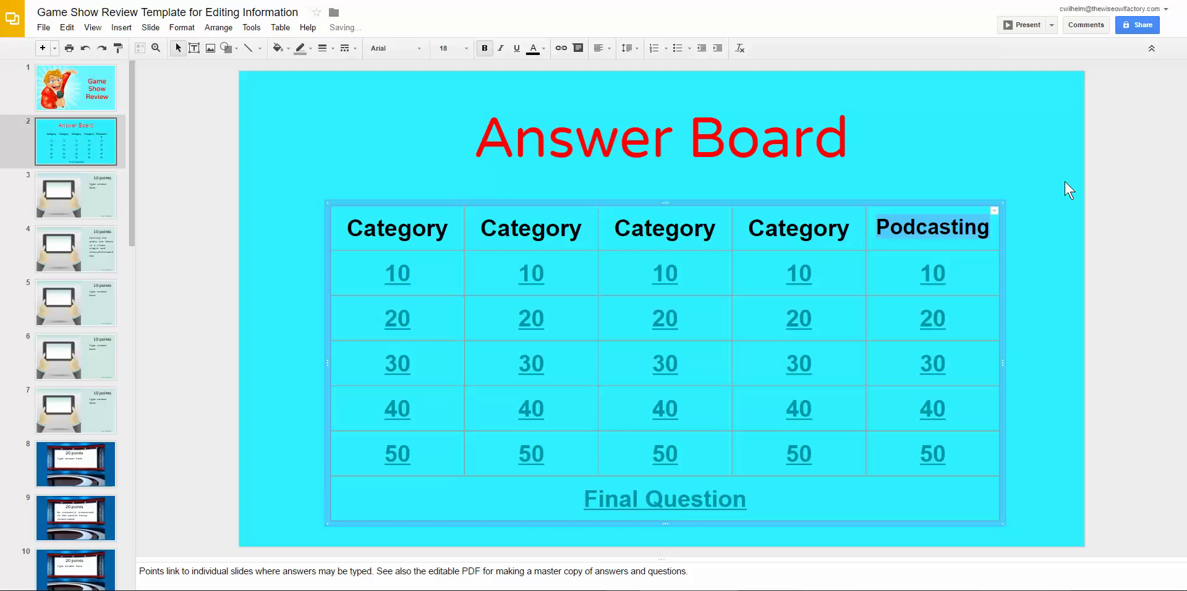
pyautogui.click(848, 232)
pyautogui.moveTo(840, 232); pyautogui.dragTo(727, 224)
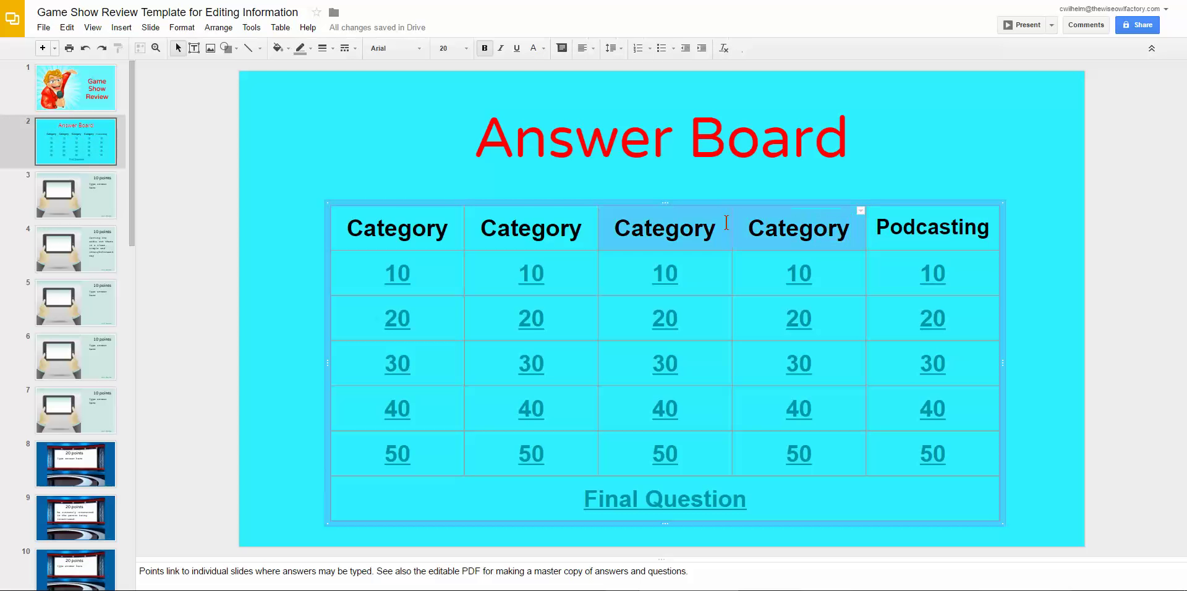
pyautogui.click(787, 230)
pyautogui.moveTo(855, 241); pyautogui.dragTo(750, 223)
pyautogui.hotkey('ctrl', 'c')
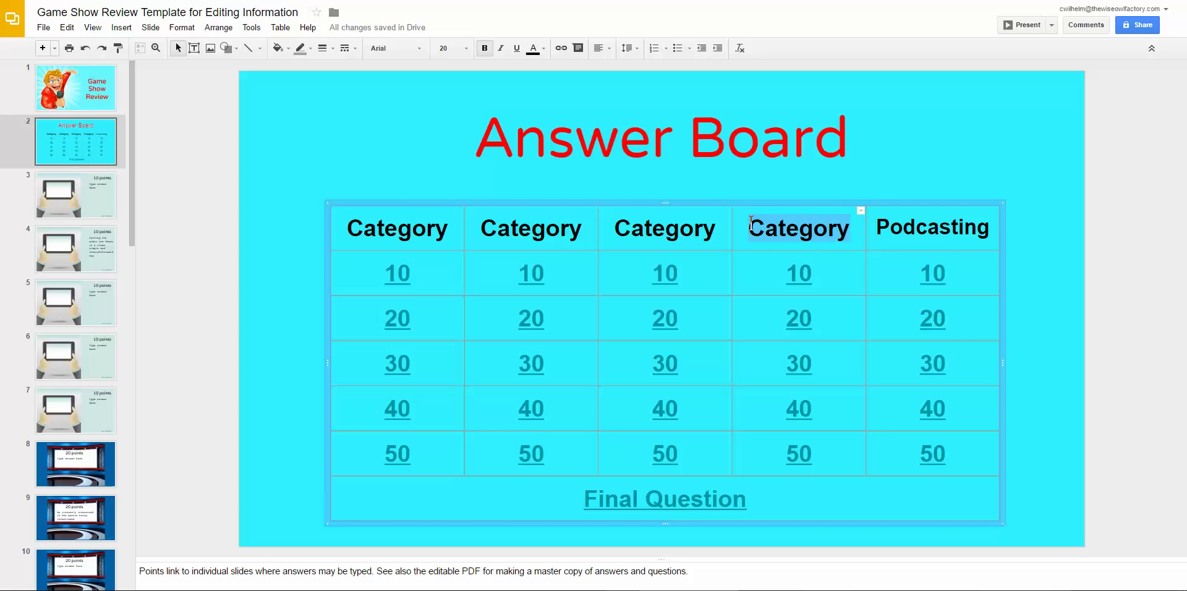
pyautogui.moveTo(993, 223); pyautogui.dragTo(870, 230)
pyautogui.hotkey('ctrl', 'v')
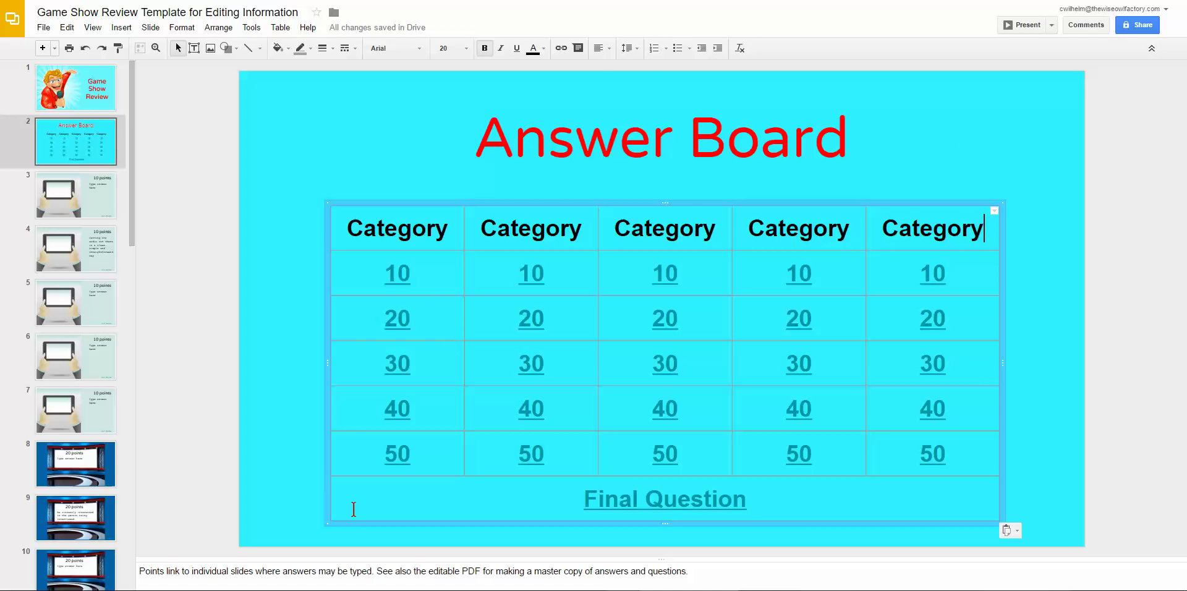
pyautogui.click(1055, 316)
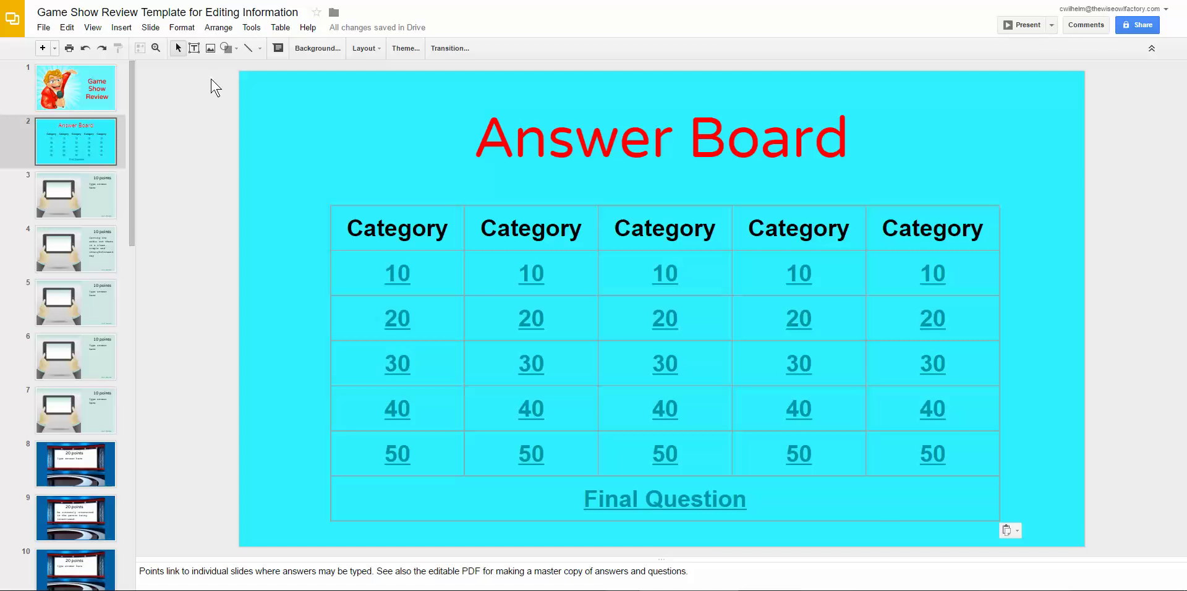
pyautogui.click(88, 190)
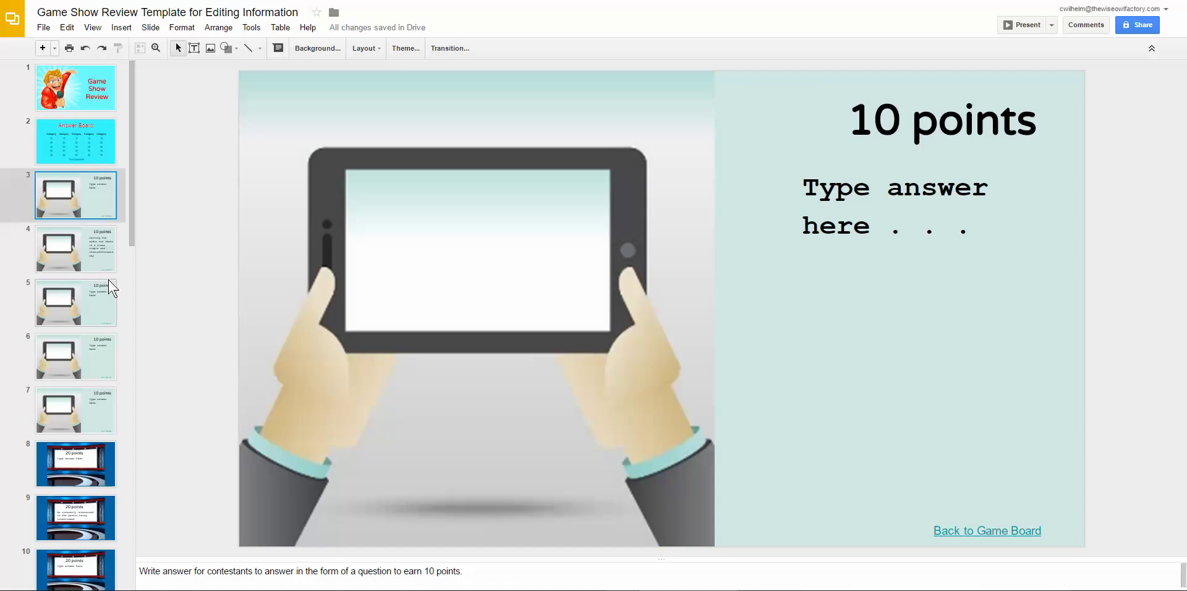
pyautogui.click(101, 131)
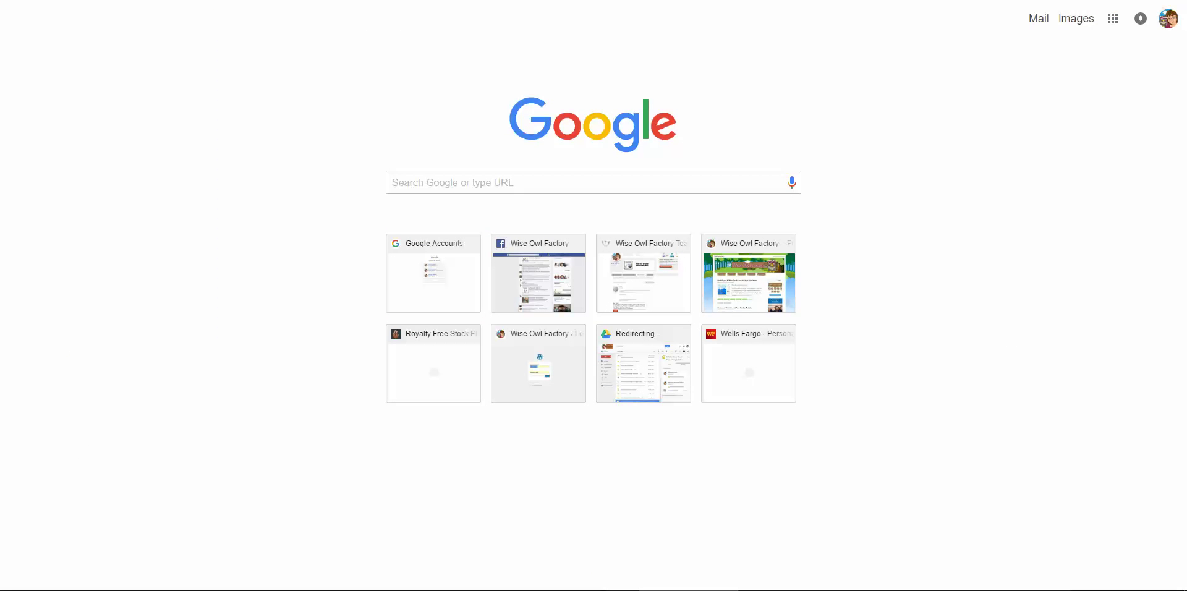
# - Load the presentation's URL ending in 'copy' to make an editable copy of the template
pyautogui.hotkey('ctrl', 'v')
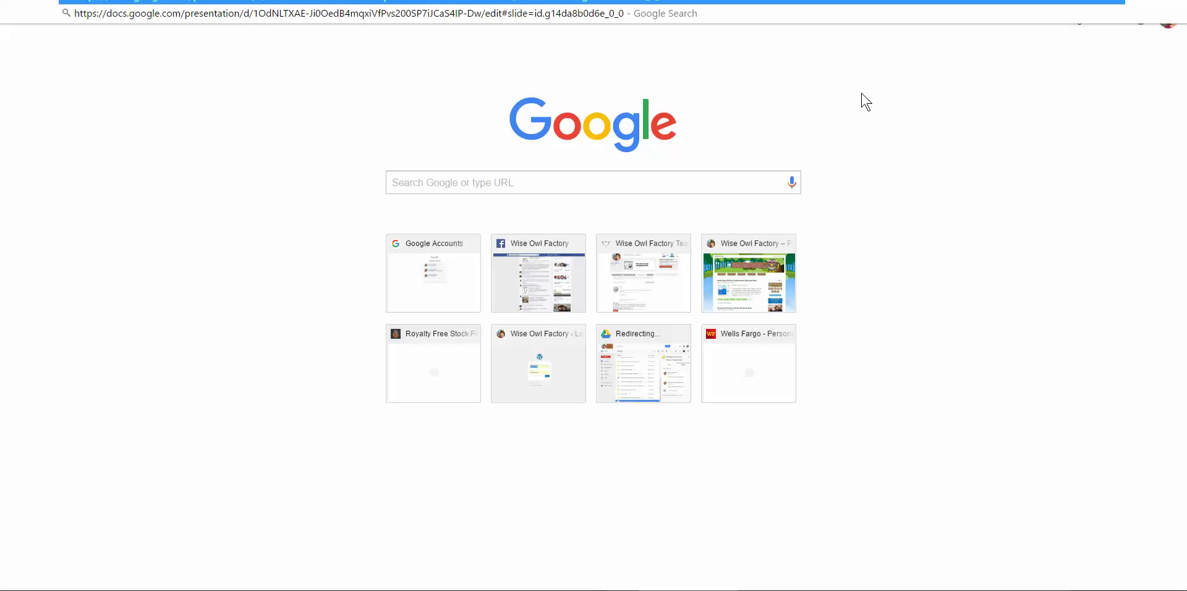
pyautogui.write('copy')
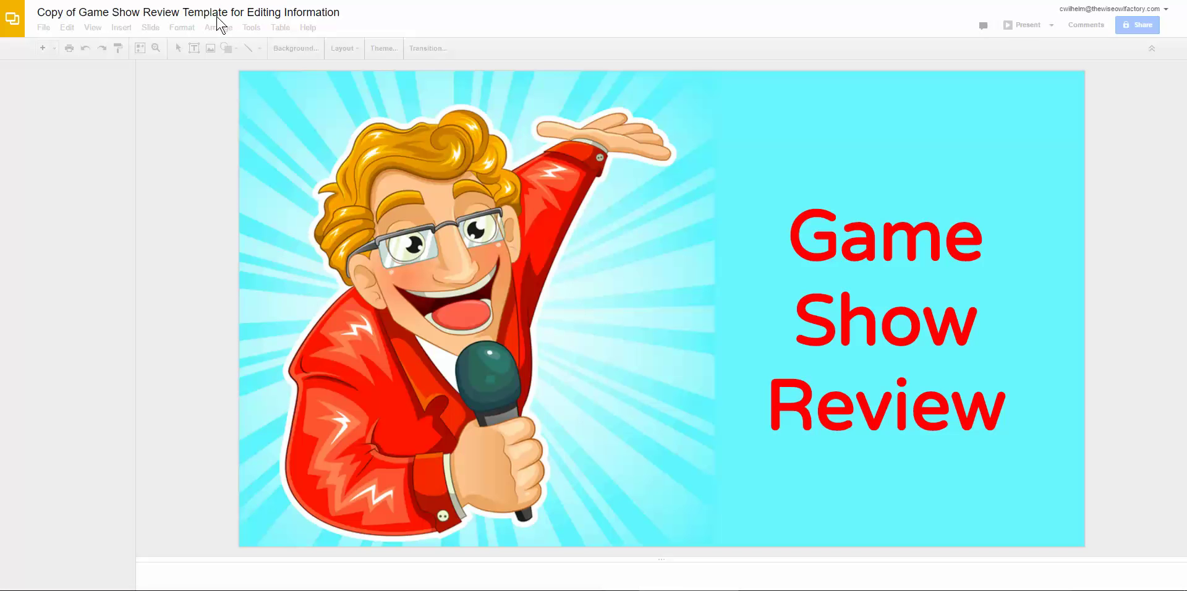
# - Change the copied presentation's title to 'DEMO'
pyautogui.click(333, 13)
pyautogui.write('DEM')
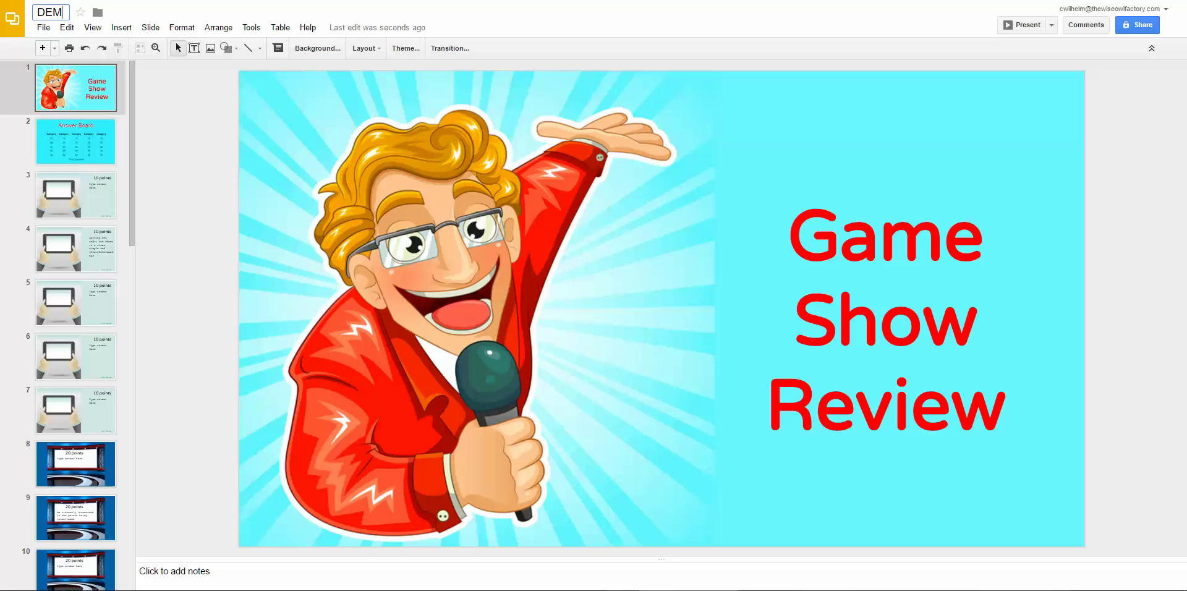
pyautogui.write('O')
pyautogui.click(493, 20)
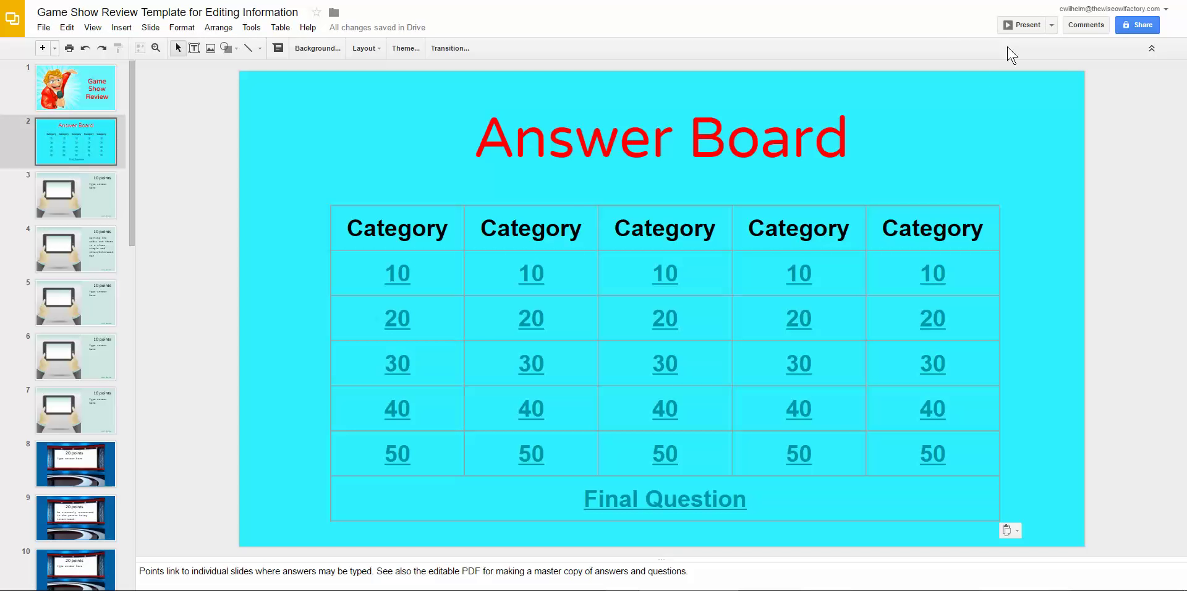
pyautogui.click(1024, 25)
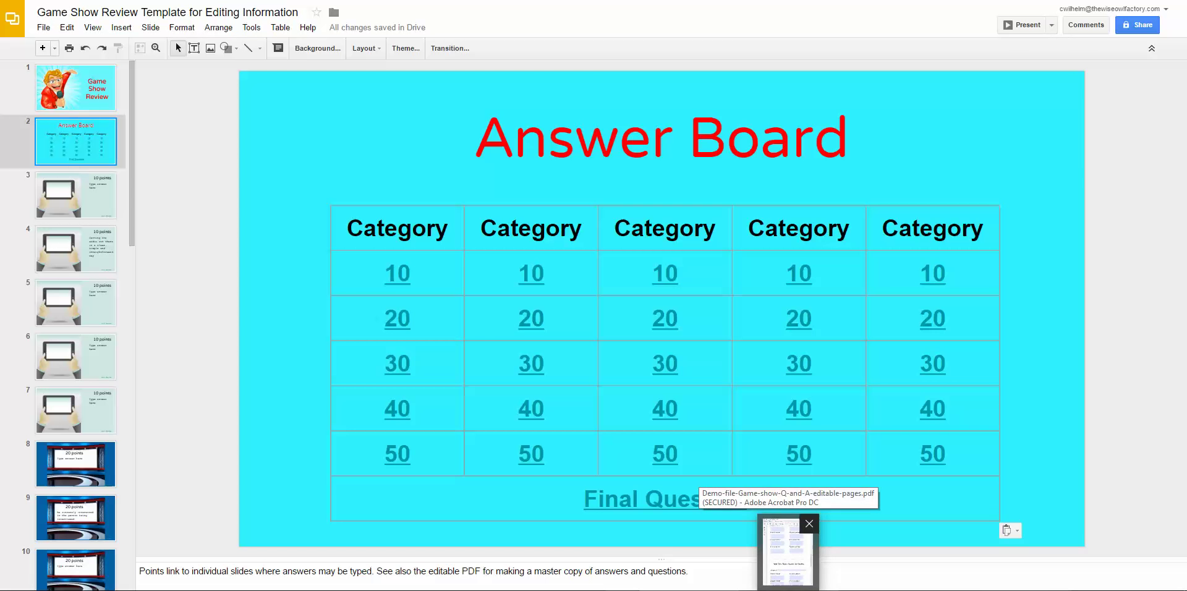
pyautogui.click(784, 553)
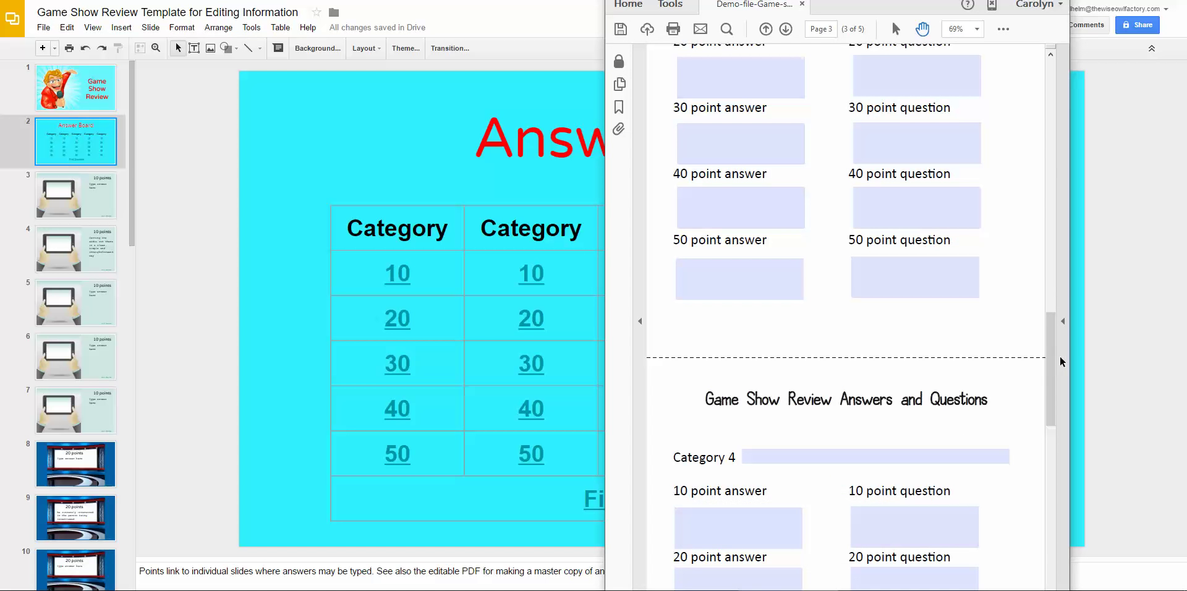
pyautogui.moveTo(1048, 348); pyautogui.dragTo(1051, 414)
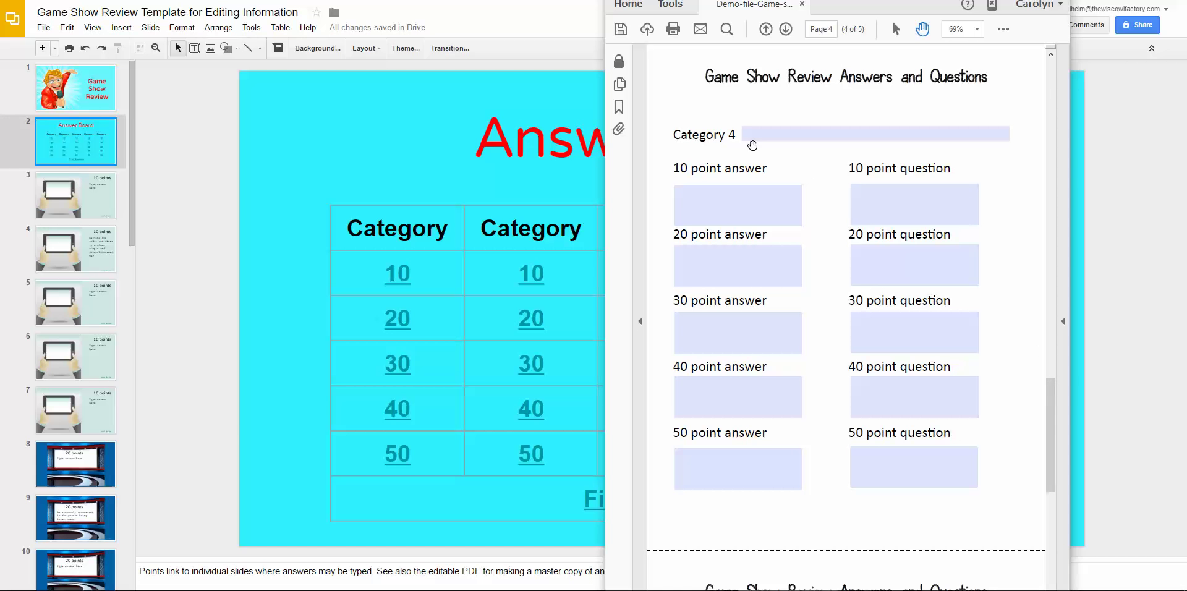
pyautogui.click(751, 134)
pyautogui.moveTo(891, 20); pyautogui.dragTo(850, 69)
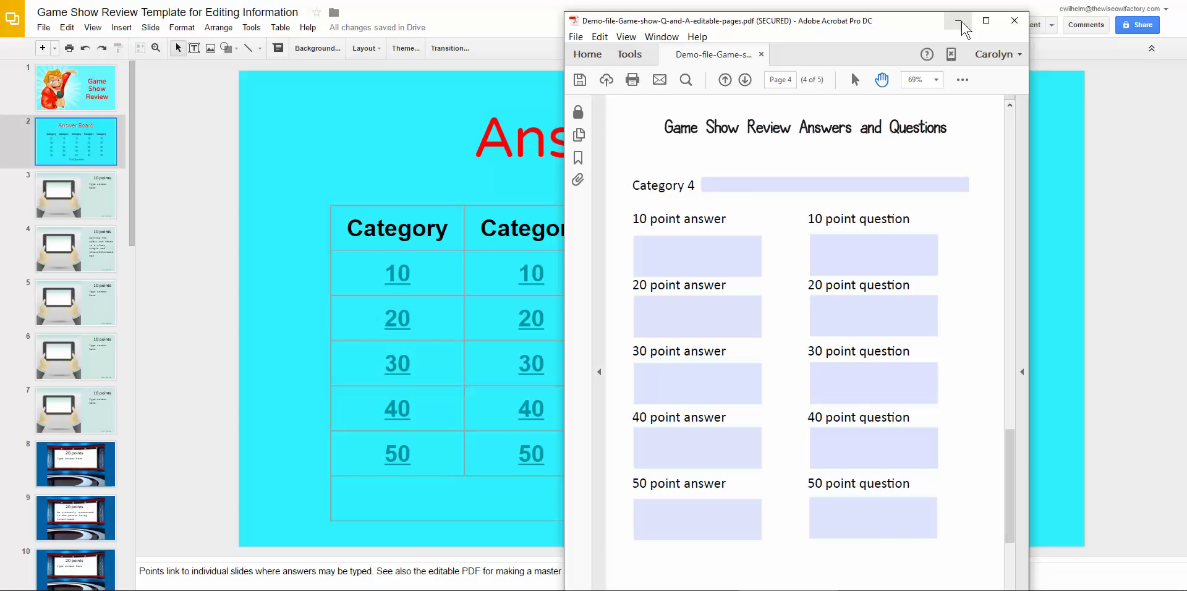
pyautogui.click(961, 22)
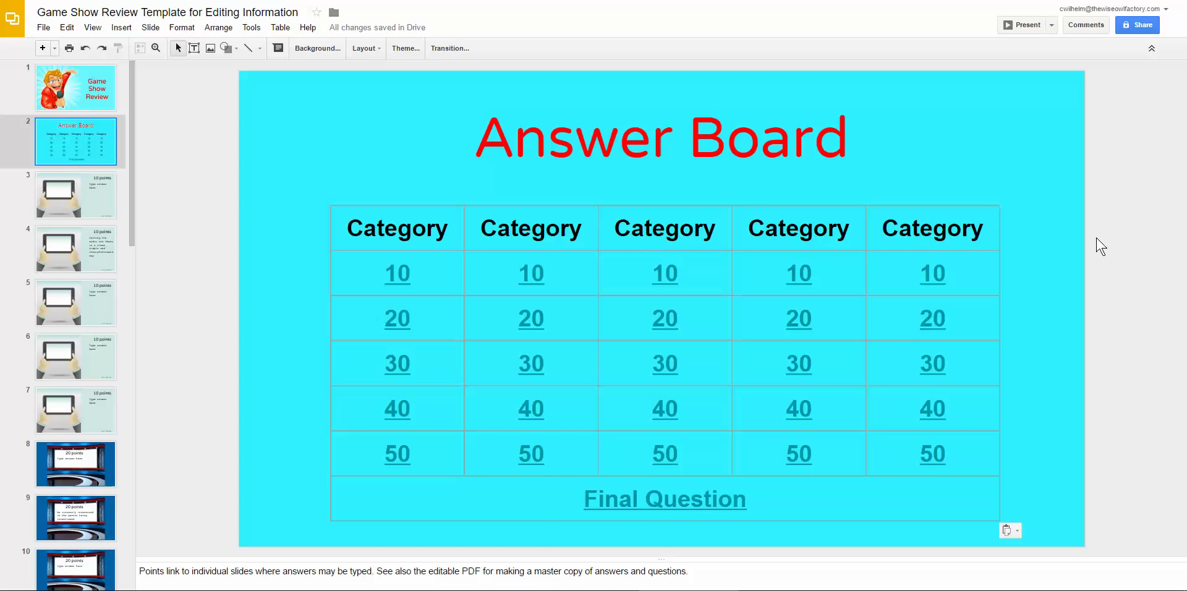
# - On slide 3, replace 'Type answer here' with 'Answer here'
pyautogui.click(106, 199)
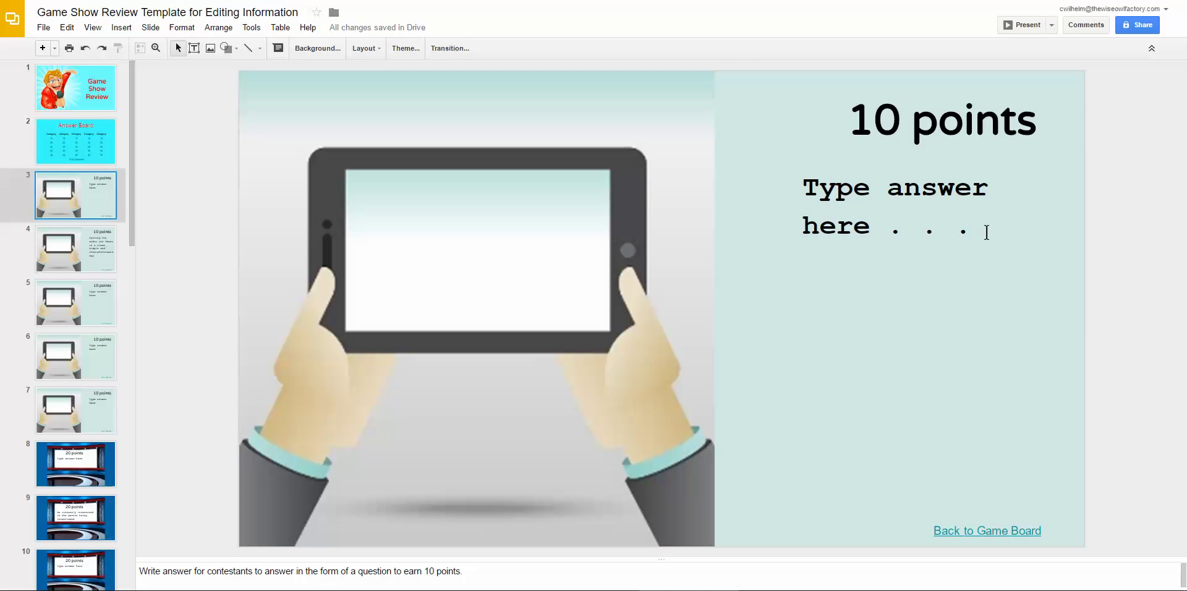
pyautogui.moveTo(959, 228); pyautogui.dragTo(770, 174)
pyautogui.write('Ans')
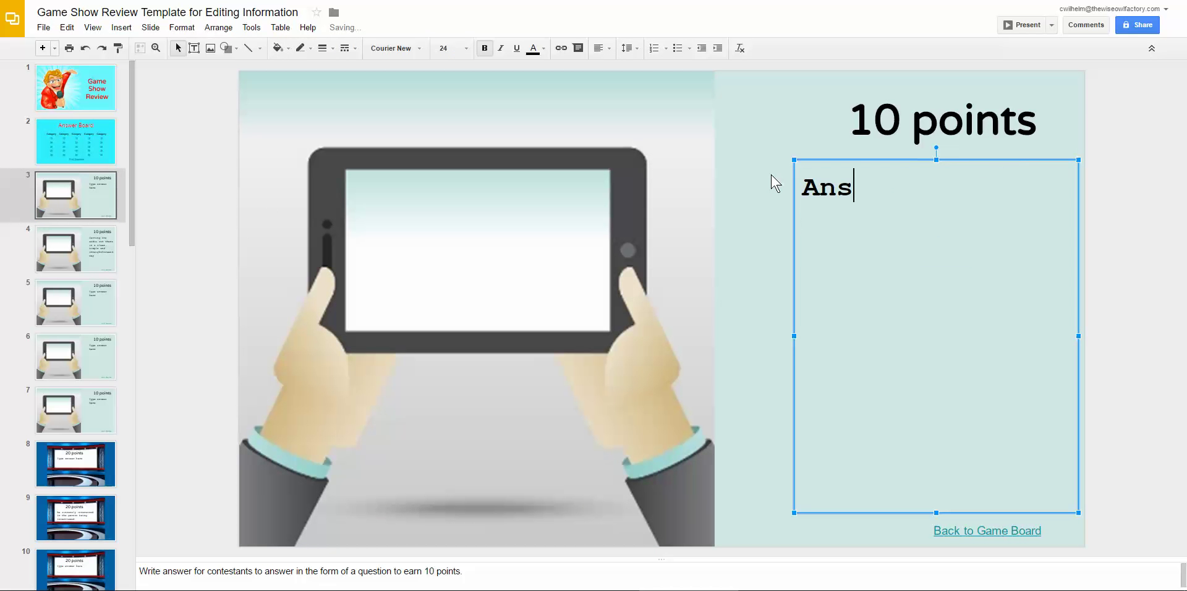
pyautogui.write('wer here')
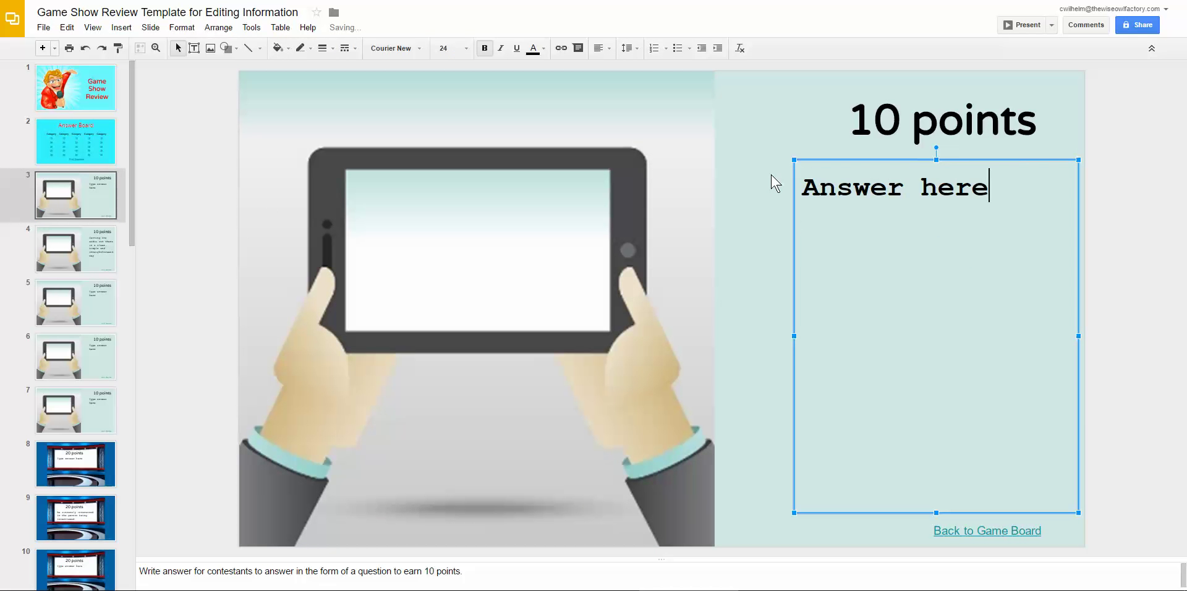
pyautogui.click(1121, 187)
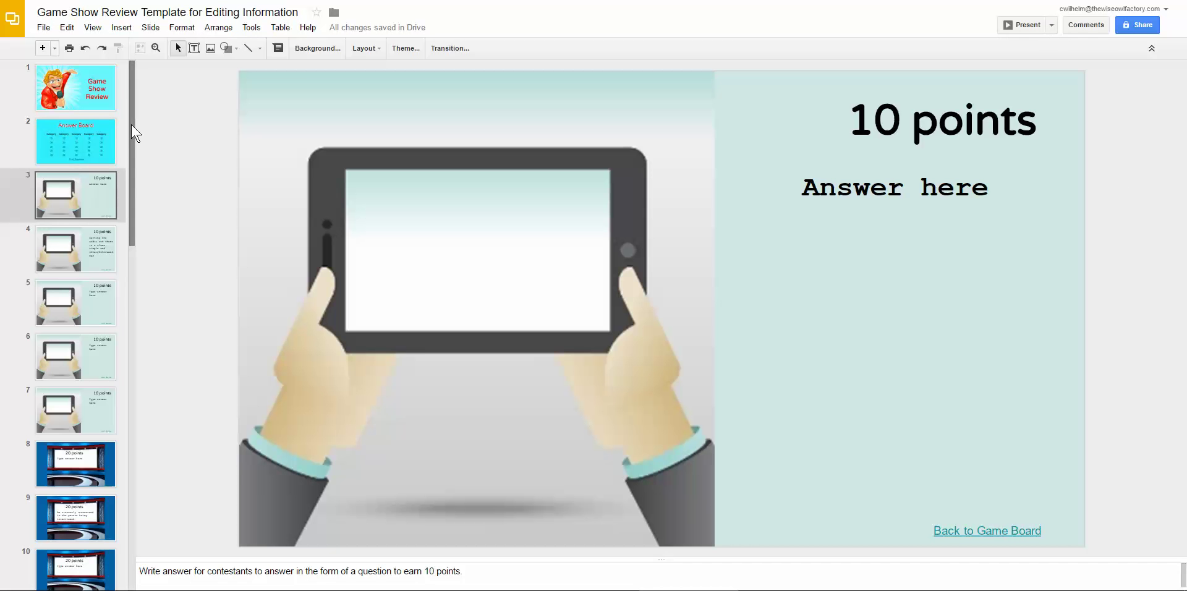
# - Show the File menu's Download as formats, including PowerPoint and PDF
pyautogui.scroll(-2, 113, 276)
pyautogui.scroll(-7, 112, 277)
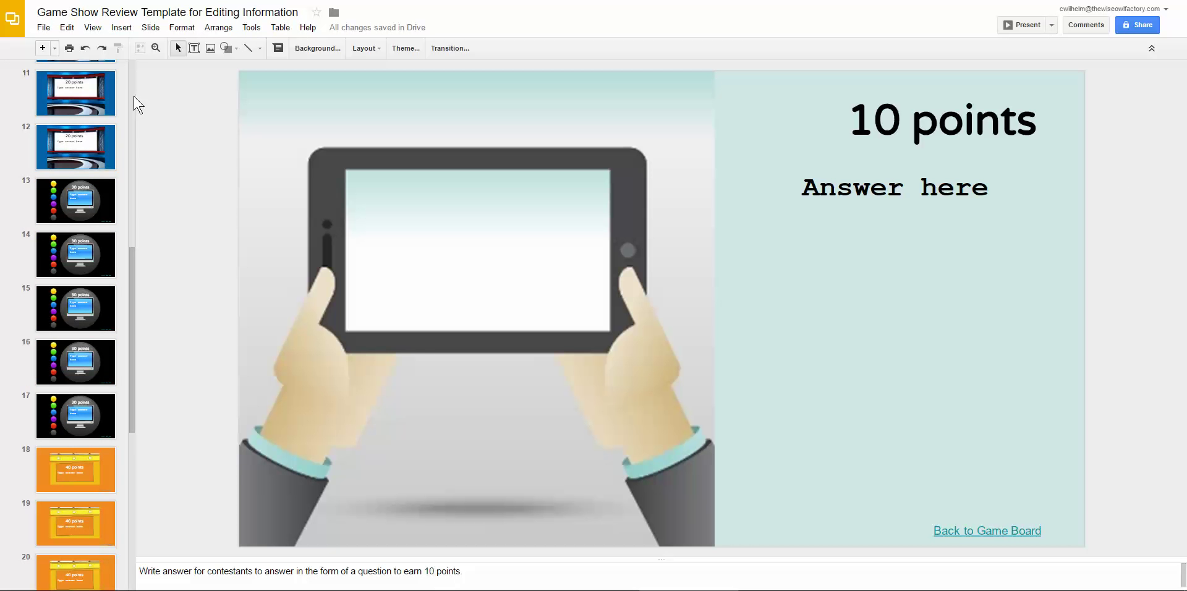
pyautogui.click(45, 27)
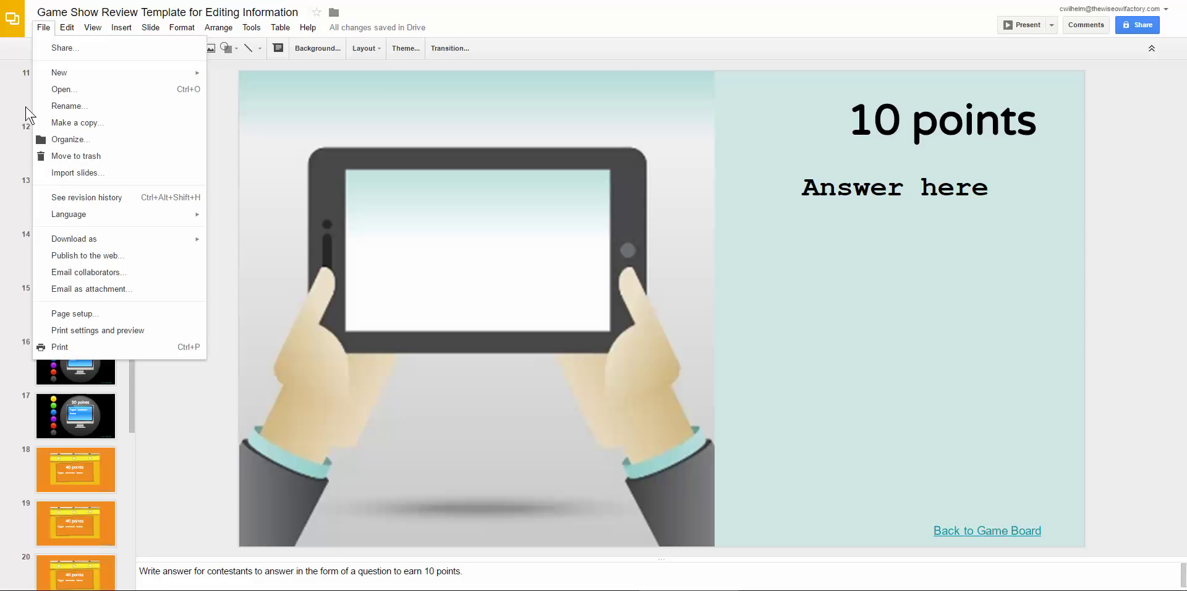
pyautogui.moveTo(74, 238)
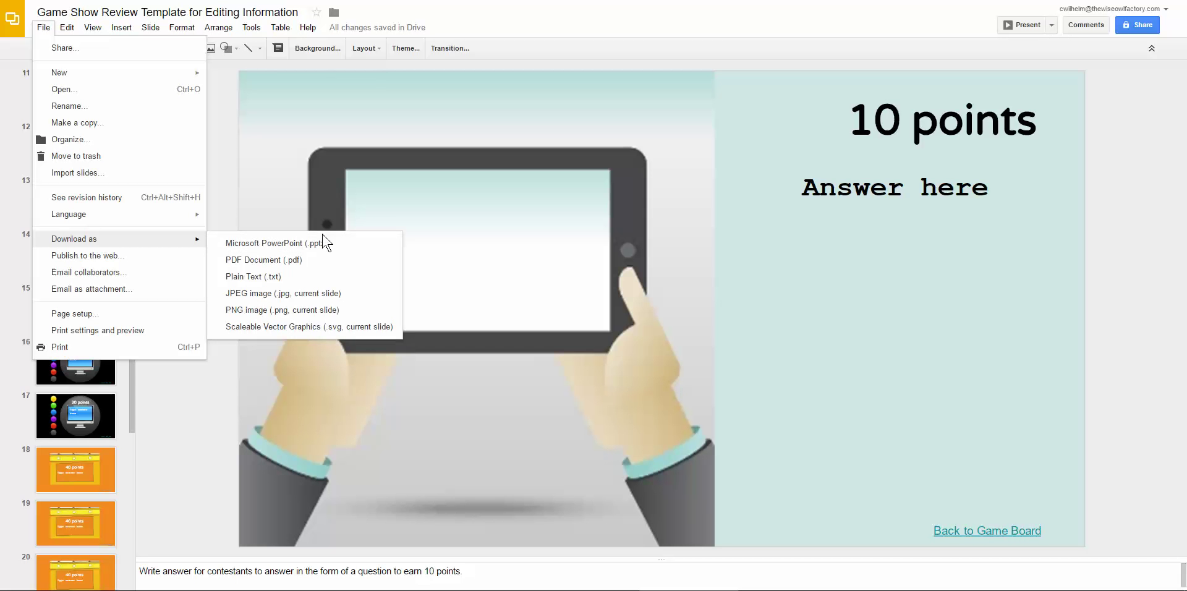
# - Close the File menu without downloading and return the filmstrip to the top
pyautogui.click(221, 79)
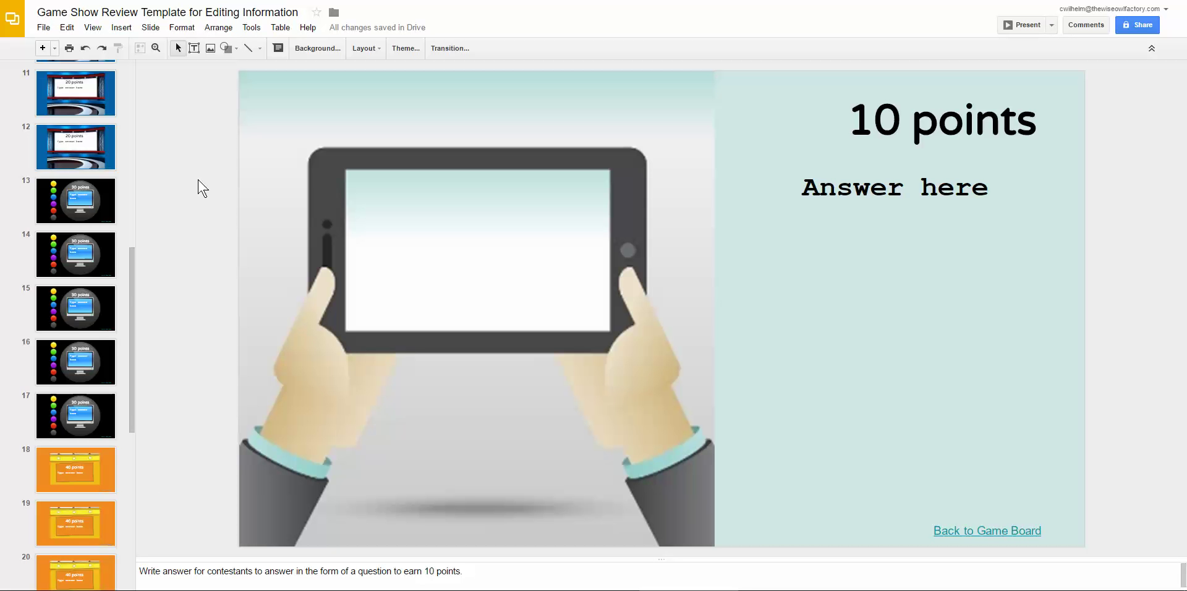
pyautogui.moveTo(131, 274); pyautogui.dragTo(162, 91)
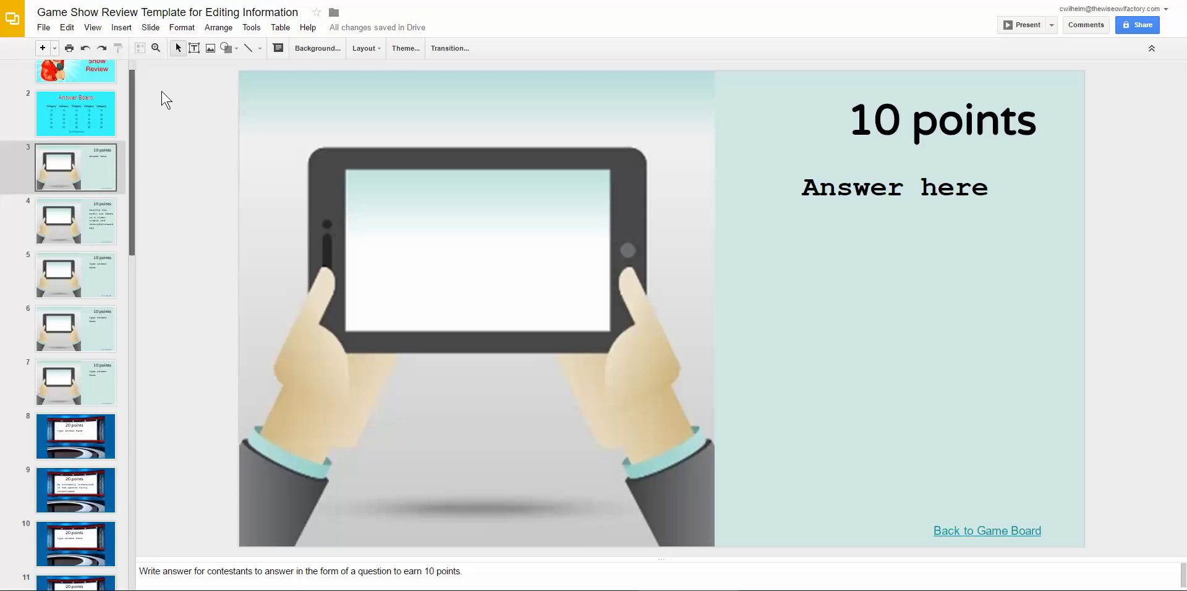